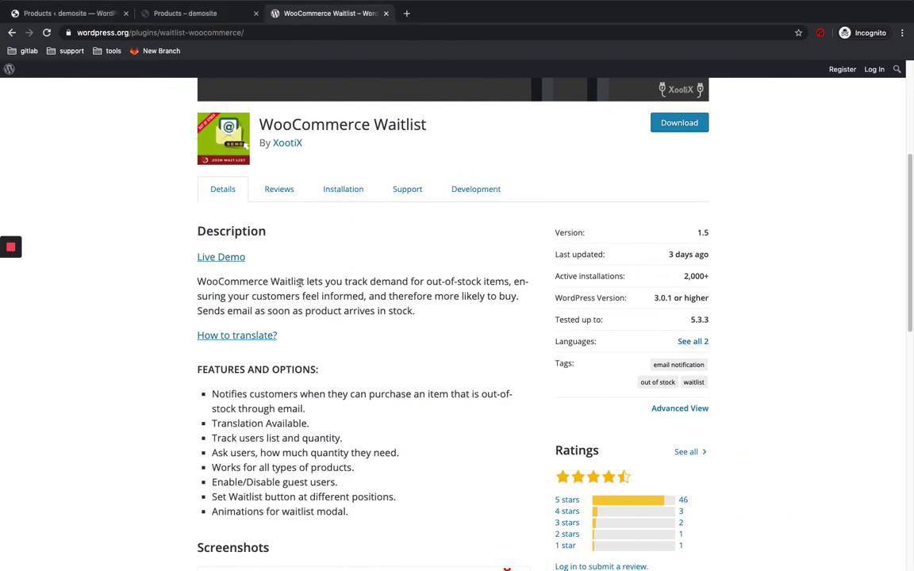
scroll(300, 280, "up", 2)
scroll(441, 283, "up", 1)
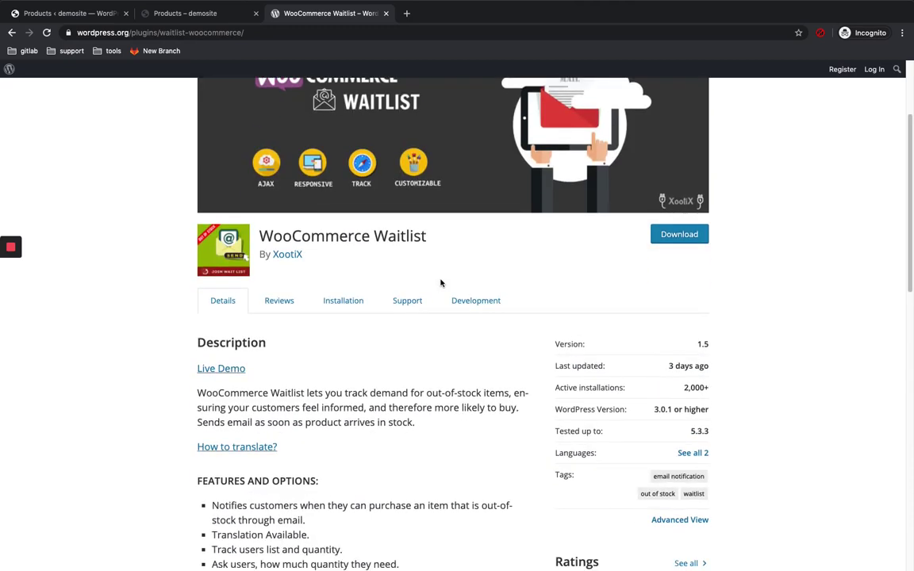
scroll(441, 283, "down", 1)
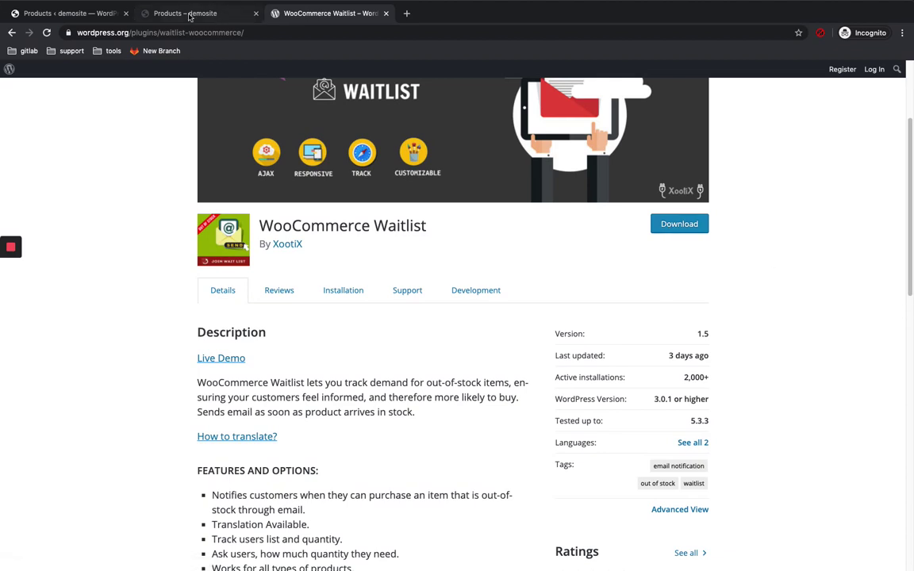
- Search for "woocommerce waitlist" among the plugins that can be added to the demosite admin
left_click(83, 16)
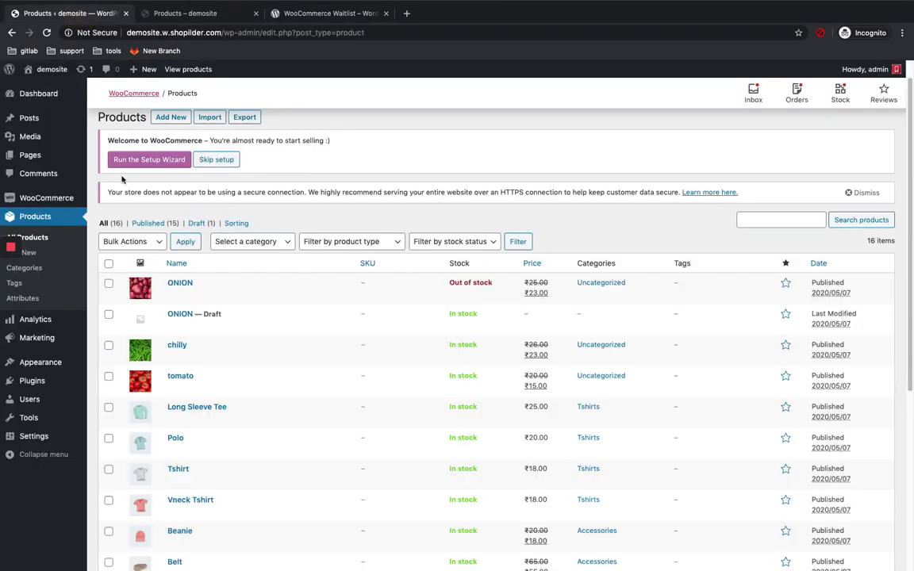
mouse_move(45, 386)
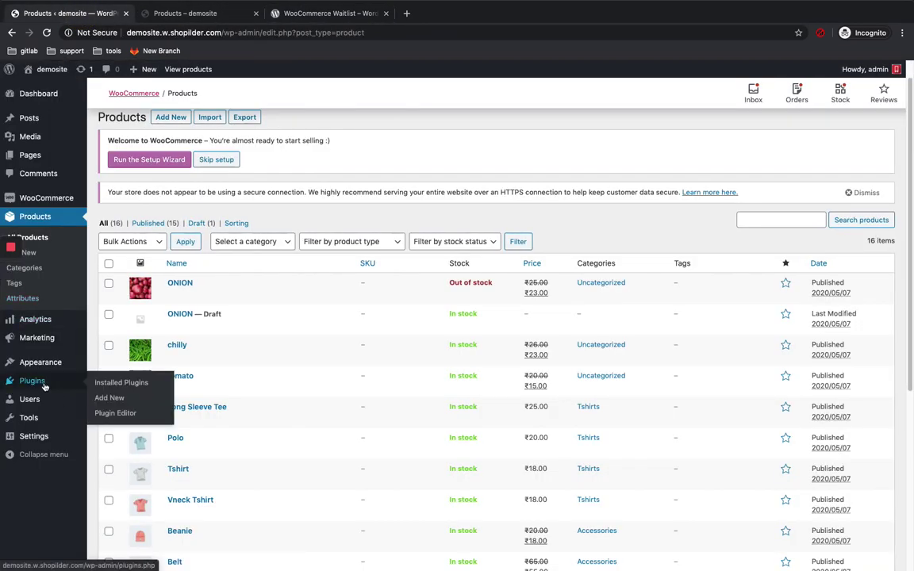
left_click(105, 397)
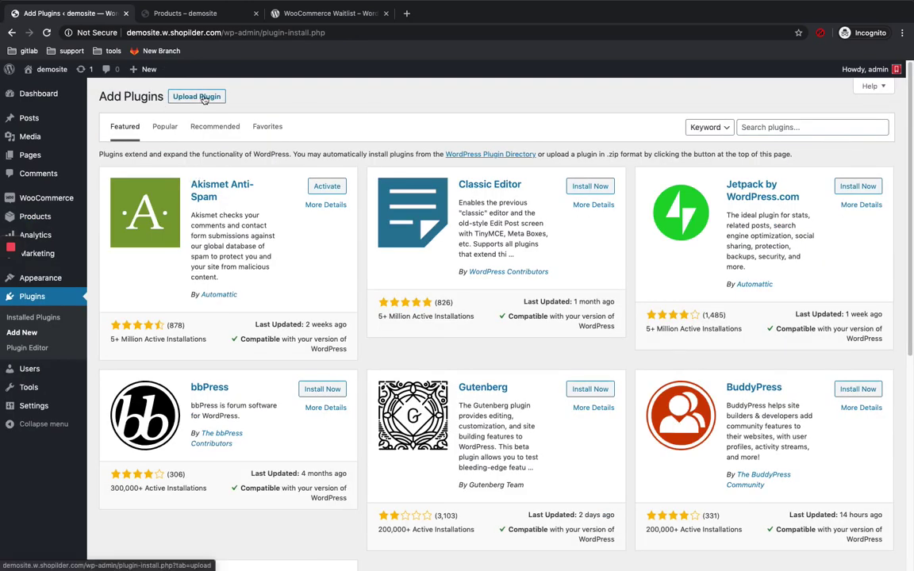
left_click(773, 126)
type("woocom")
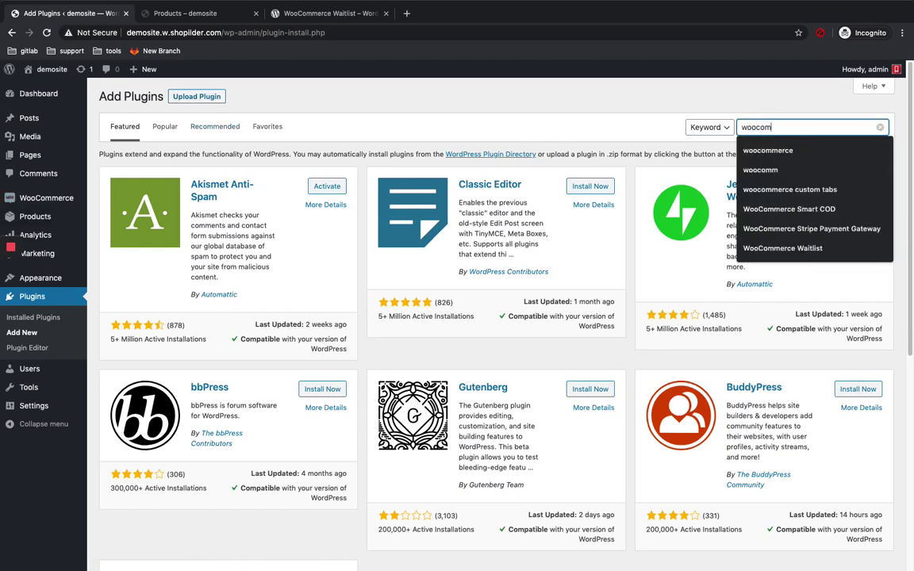
type("merce w")
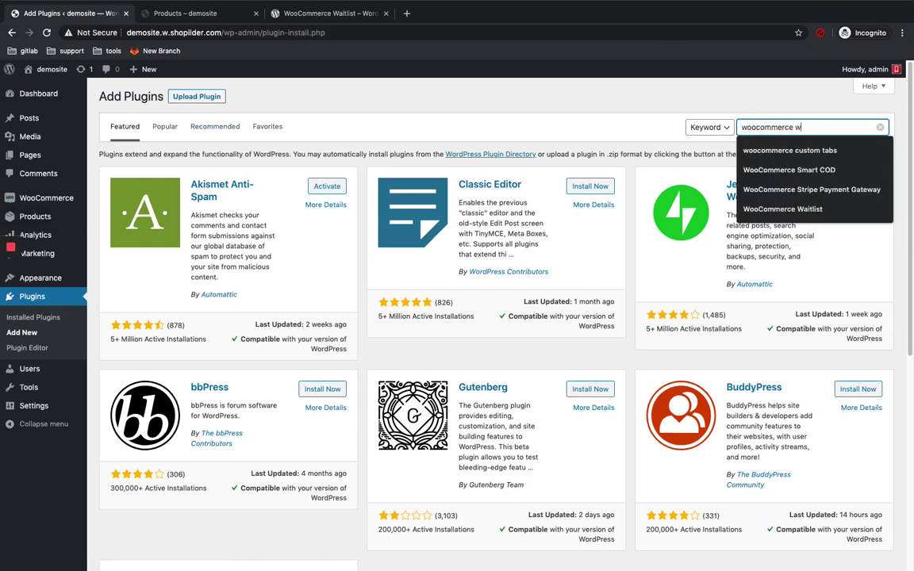
type("aitlist")
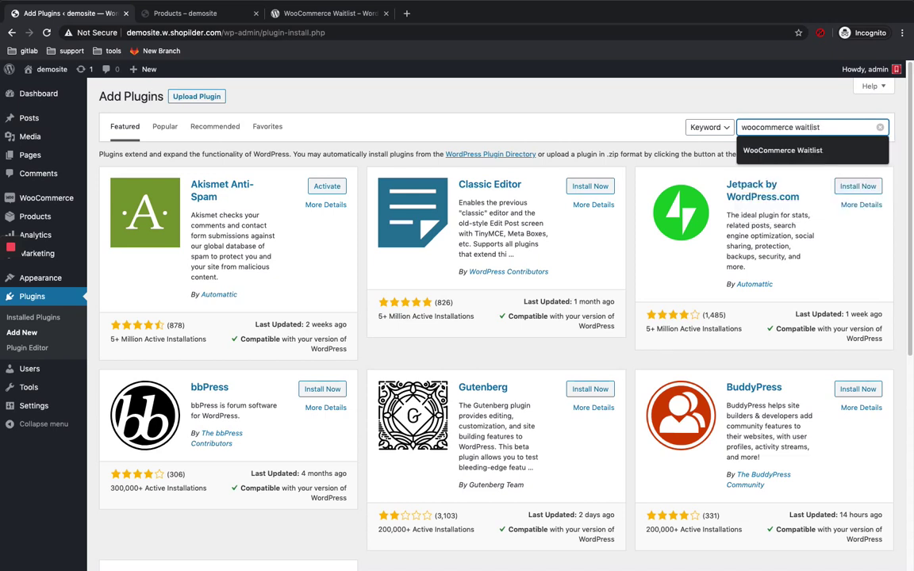
key("Return")
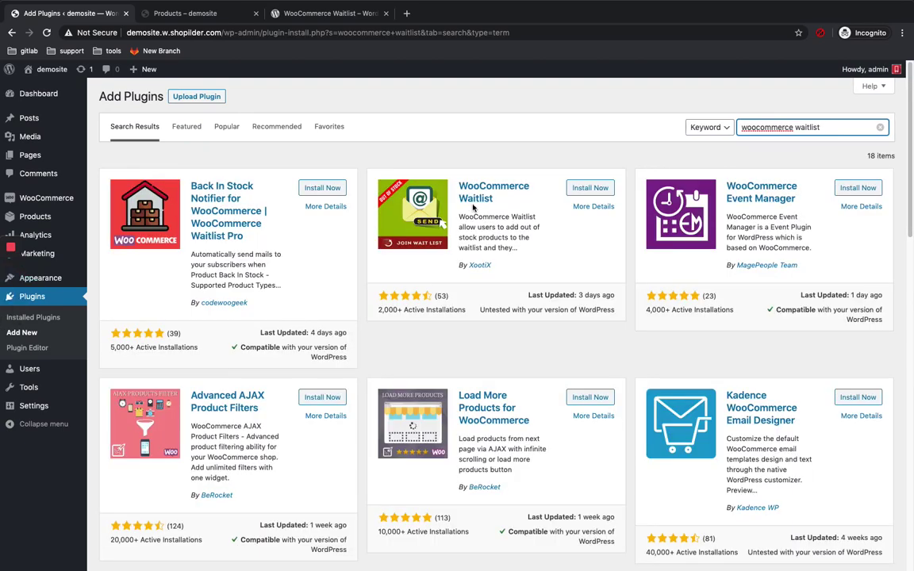
- Install and activate the WooCommerce Waitlist plugin by XootiX
left_click(590, 189)
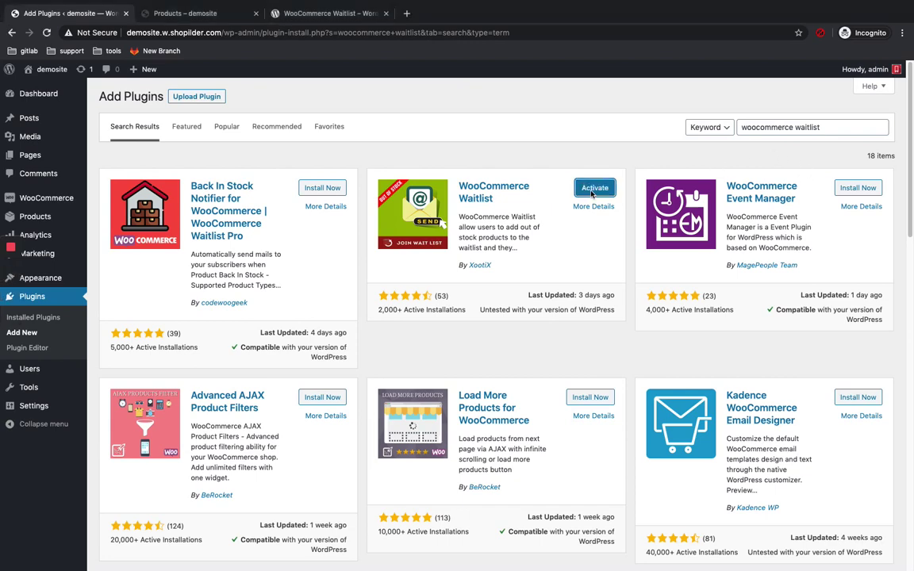
key("Return")
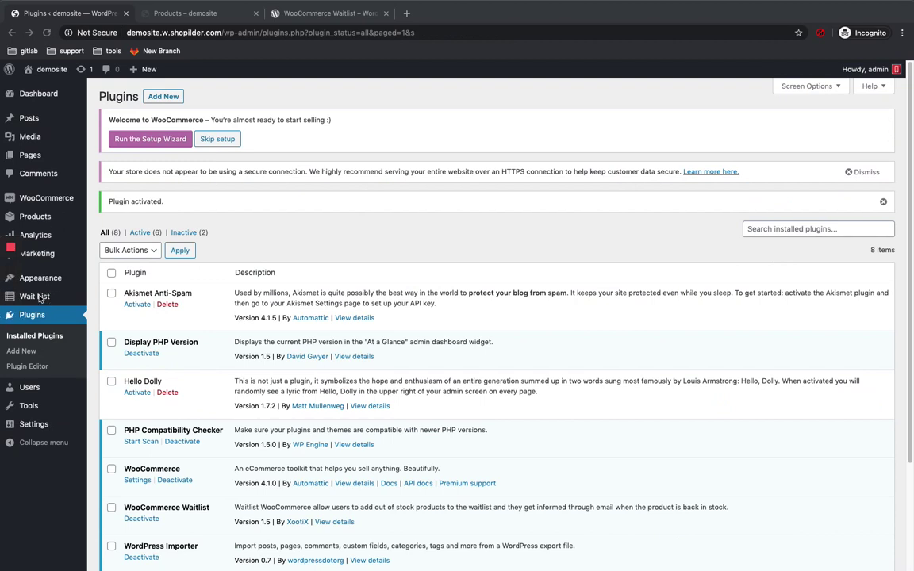
- Examine the Wait List plugin's Main, Email and Advanced settings, including the Shop Button option and the free versus premium comparison
left_click(37, 296)
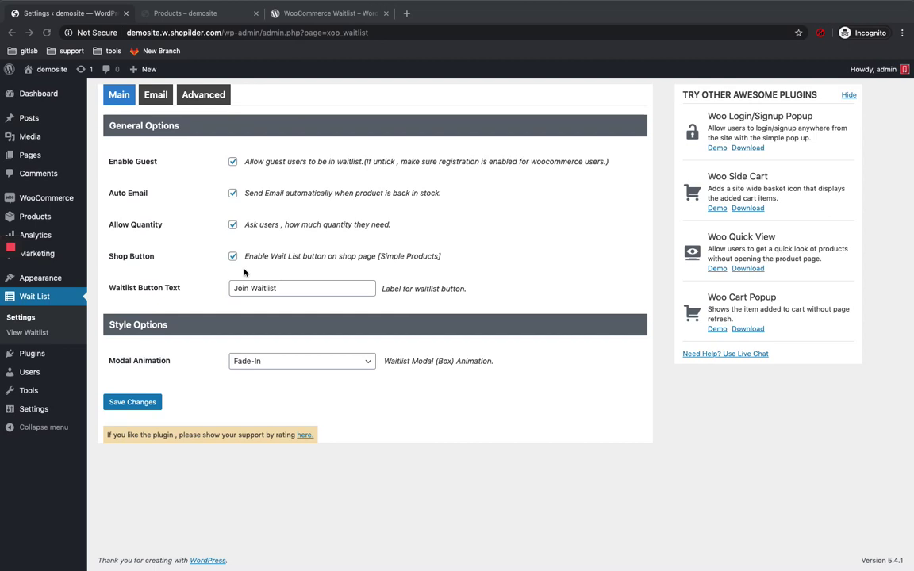
left_click(232, 257)
left_click(247, 257)
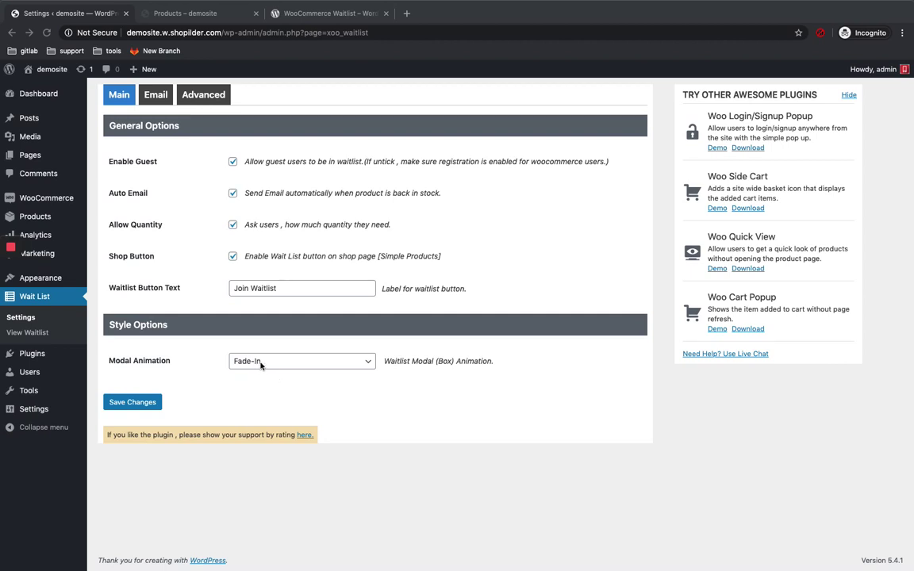
left_click(153, 96)
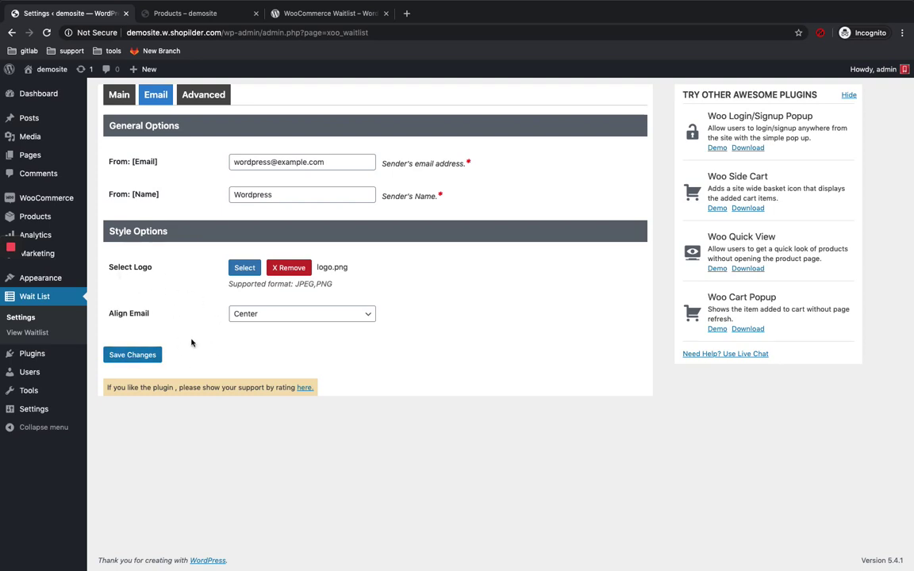
left_click(207, 99)
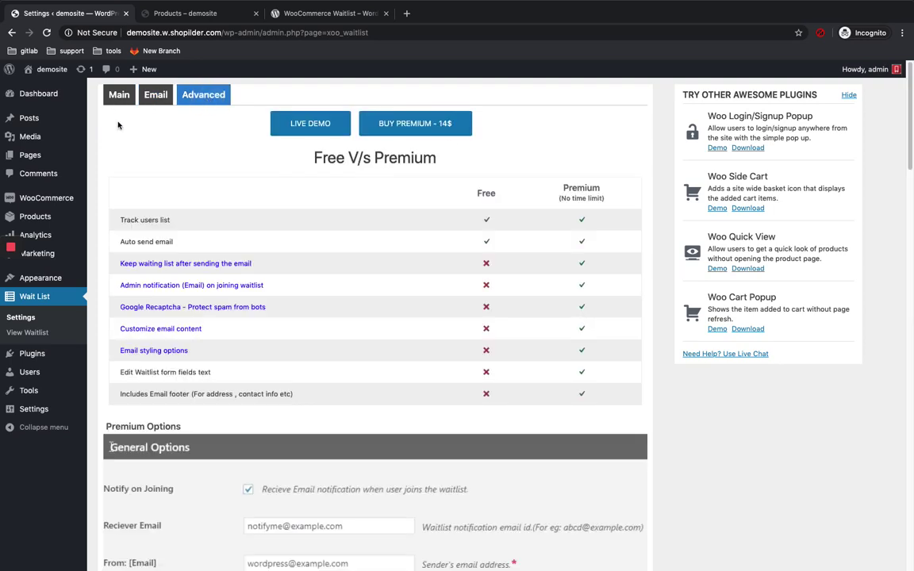
scroll(310, 238, "down", 1)
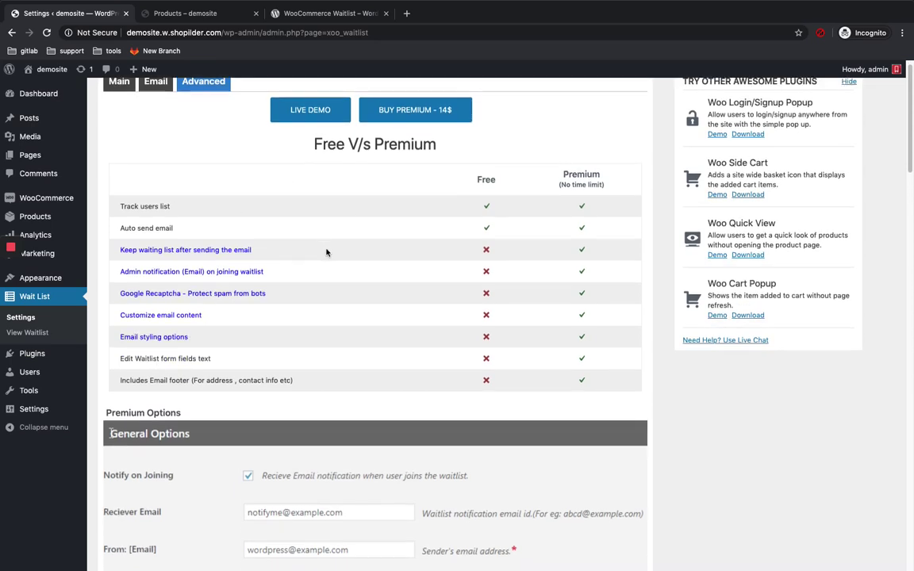
scroll(326, 252, "down", 1)
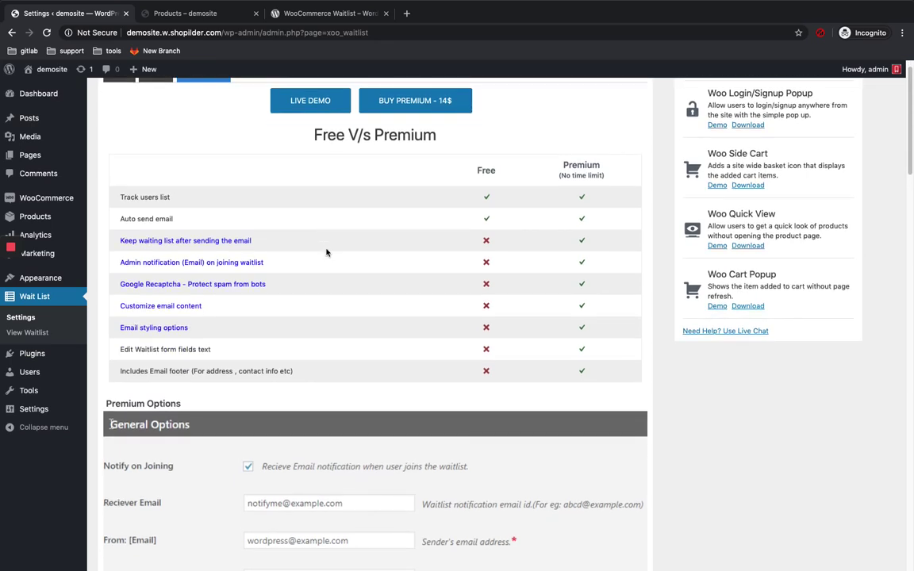
scroll(326, 252, "down", 4)
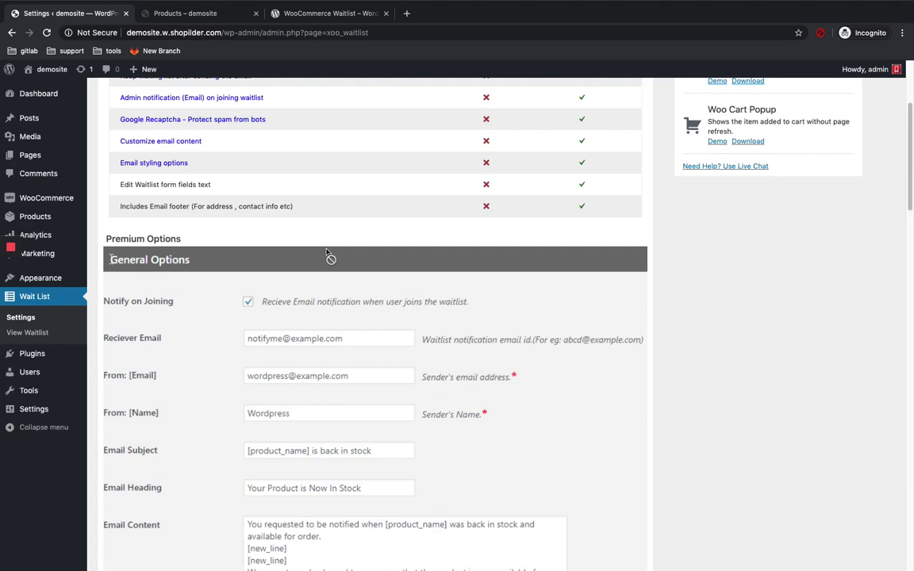
scroll(326, 254, "down", 2)
scroll(317, 428, "down", 5)
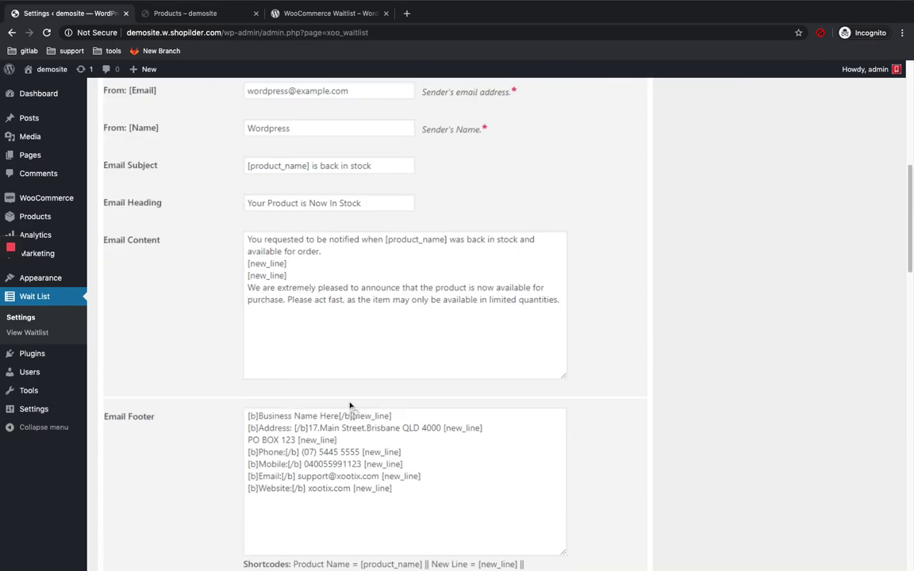
scroll(346, 410, "down", 5)
scroll(345, 409, "up", 16)
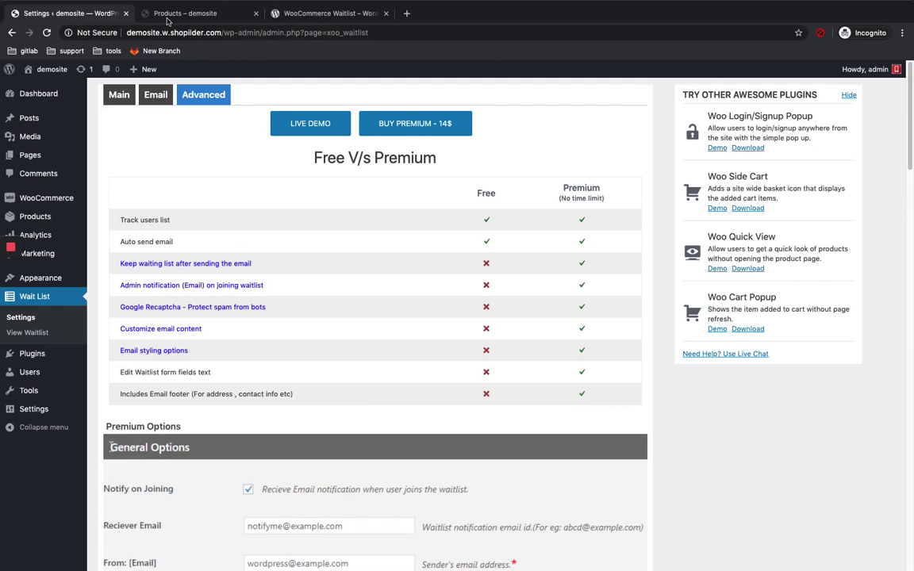
- Reload the storefront's shop page and open the out-of-stock ONION product
left_click(168, 14)
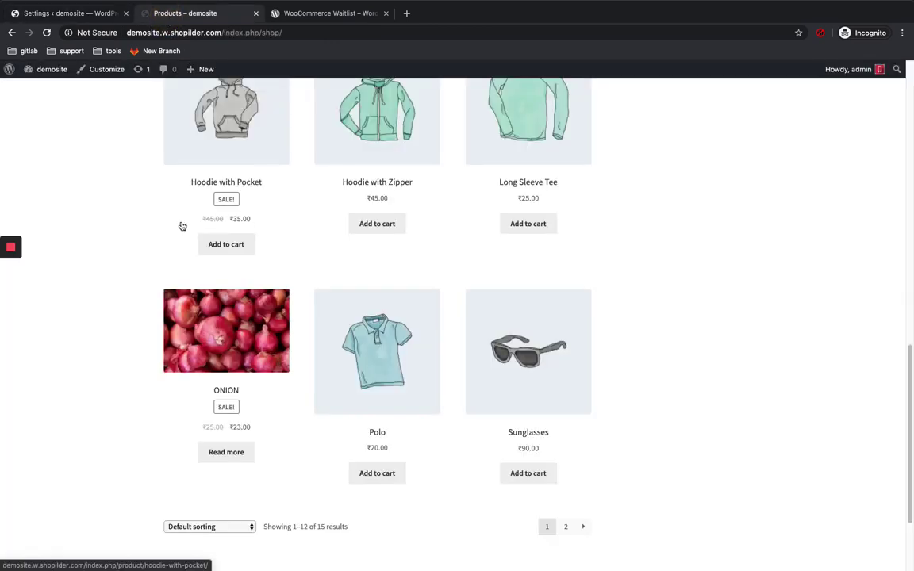
key("ctrl+r")
mouse_move(16, 275)
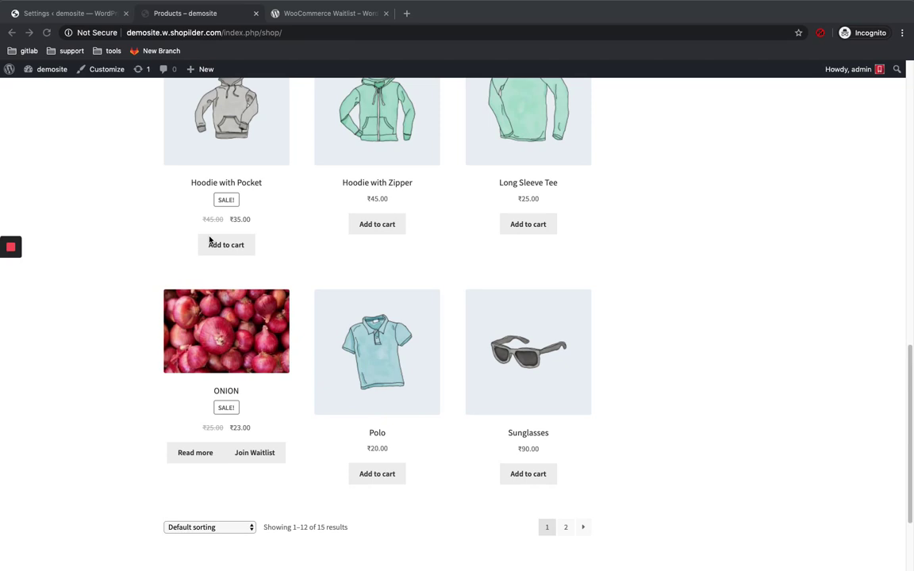
scroll(288, 214, "down", 2)
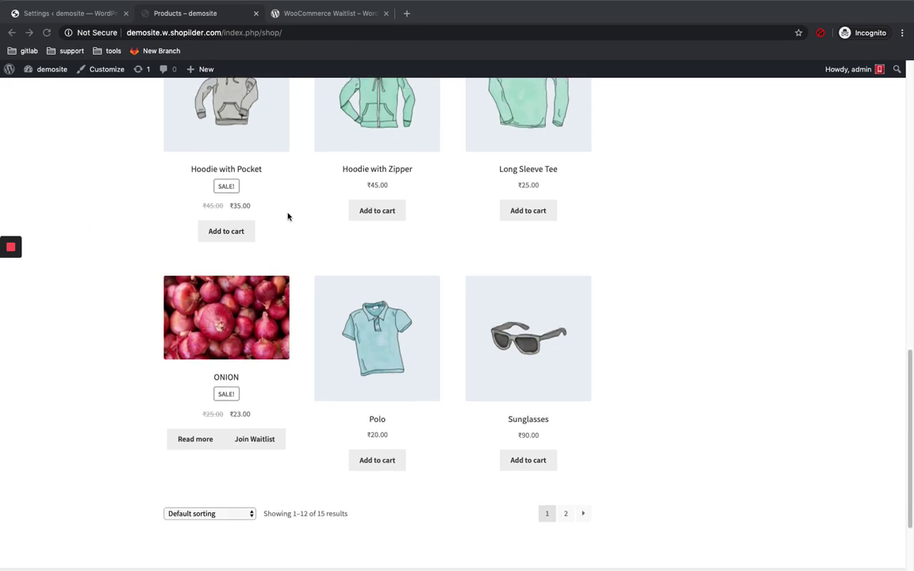
scroll(244, 172, "down", 1)
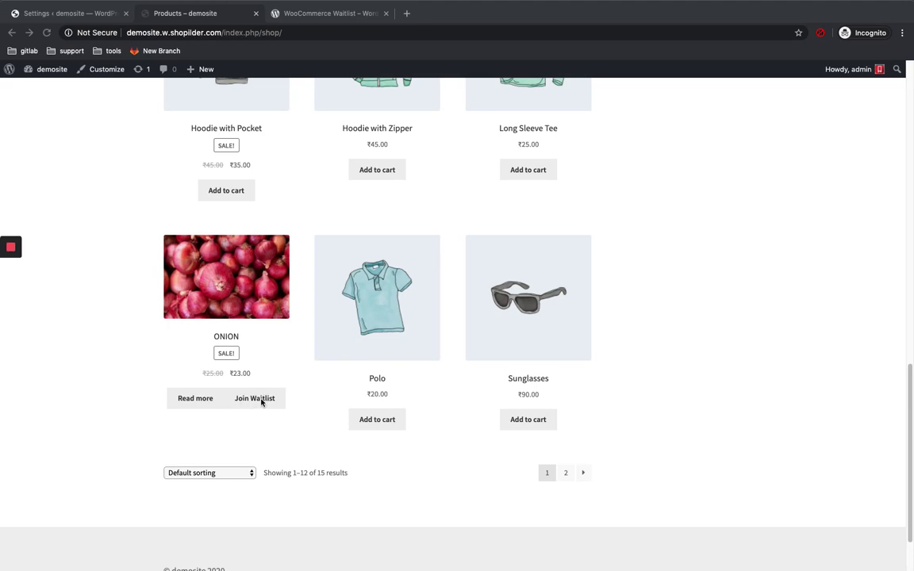
left_click(222, 291)
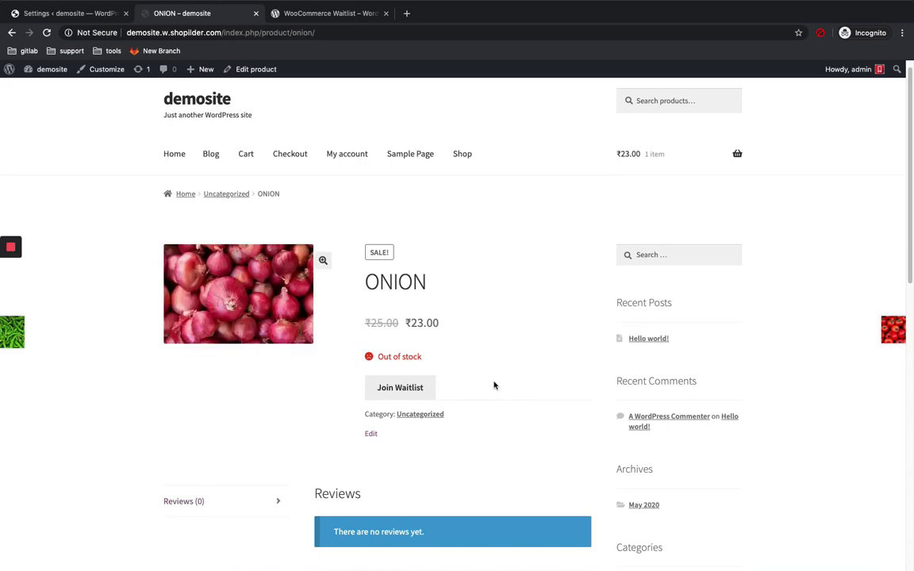
scroll(493, 386, "down", 1)
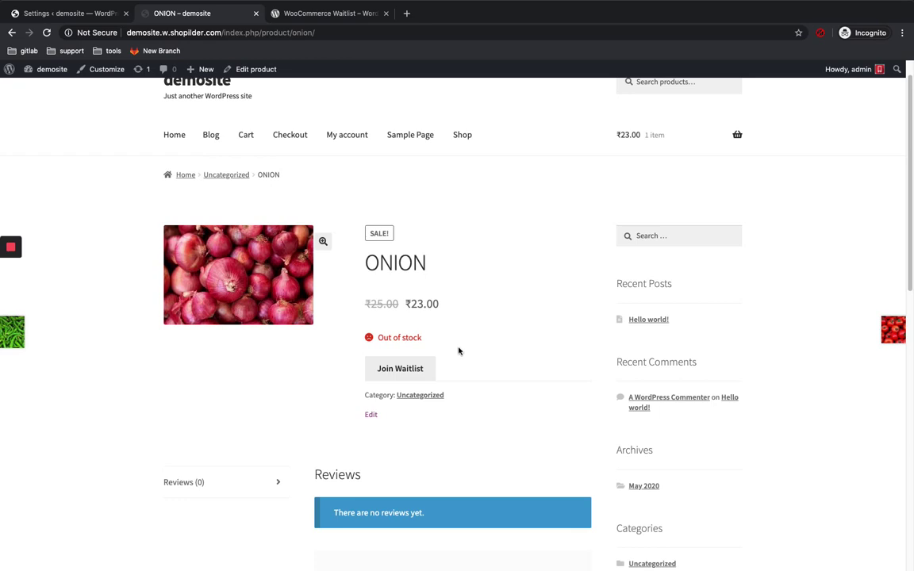
- Join the ONION product's waitlist with the customer's email address and a quantity of 1, and dismiss the message
left_click(399, 370)
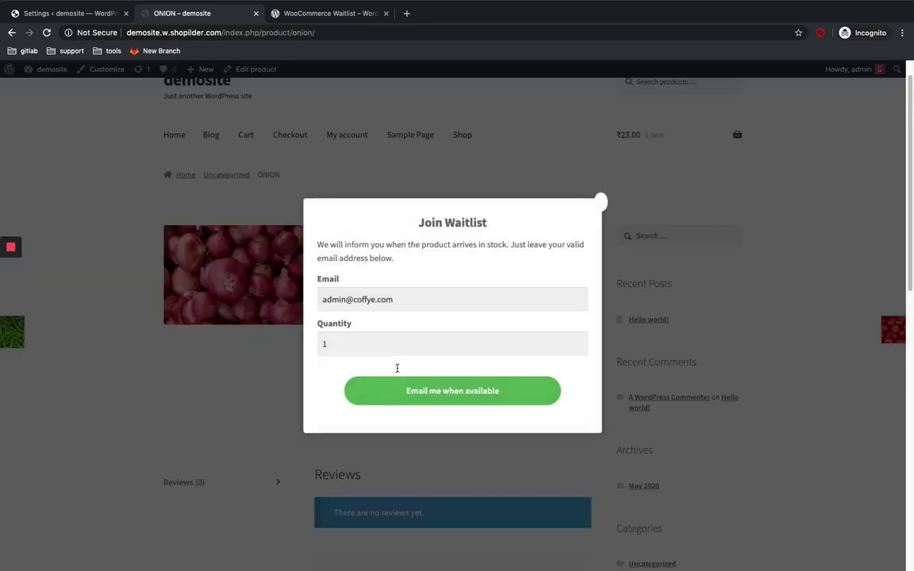
left_click(326, 299)
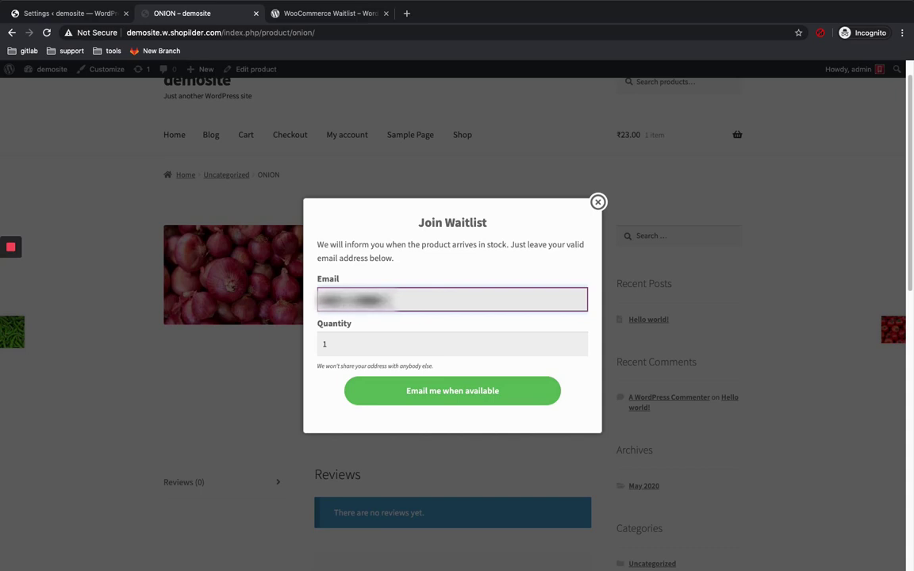
type("m")
left_click(343, 345)
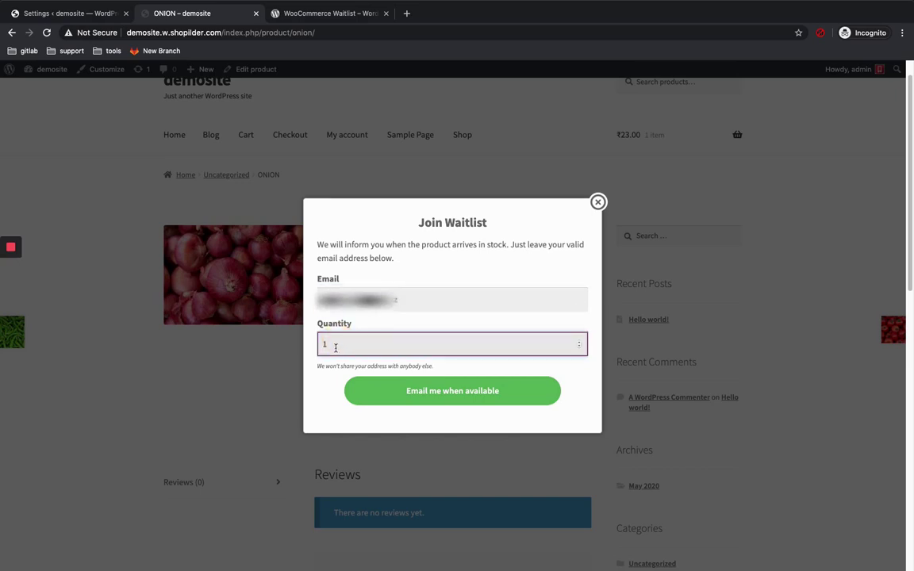
left_click(453, 396)
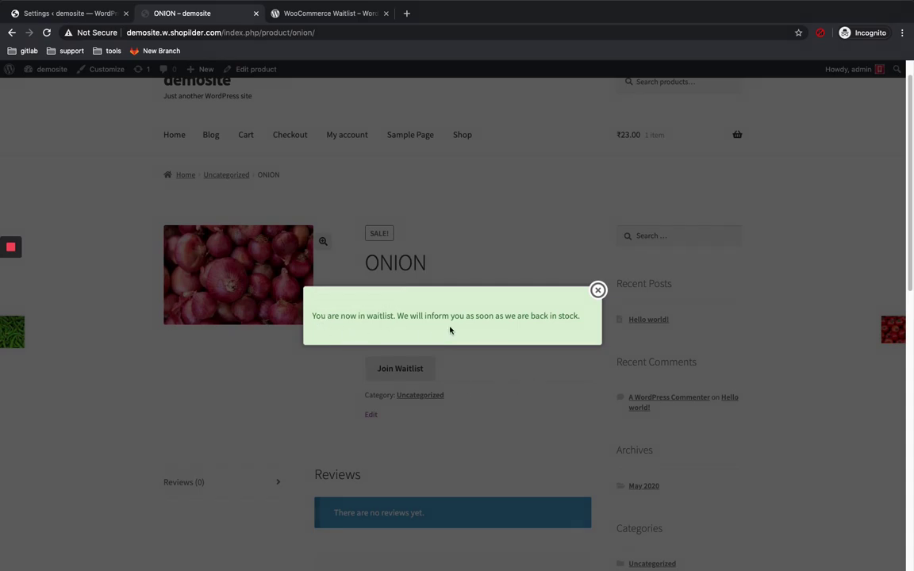
left_click(597, 291)
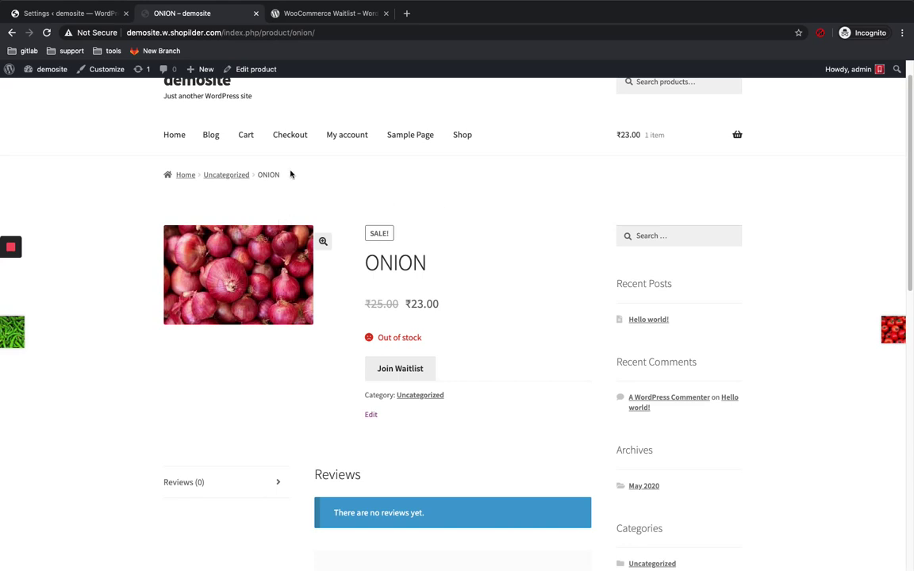
- Return to the Wait List plugin's settings in the site admin
left_click(73, 14)
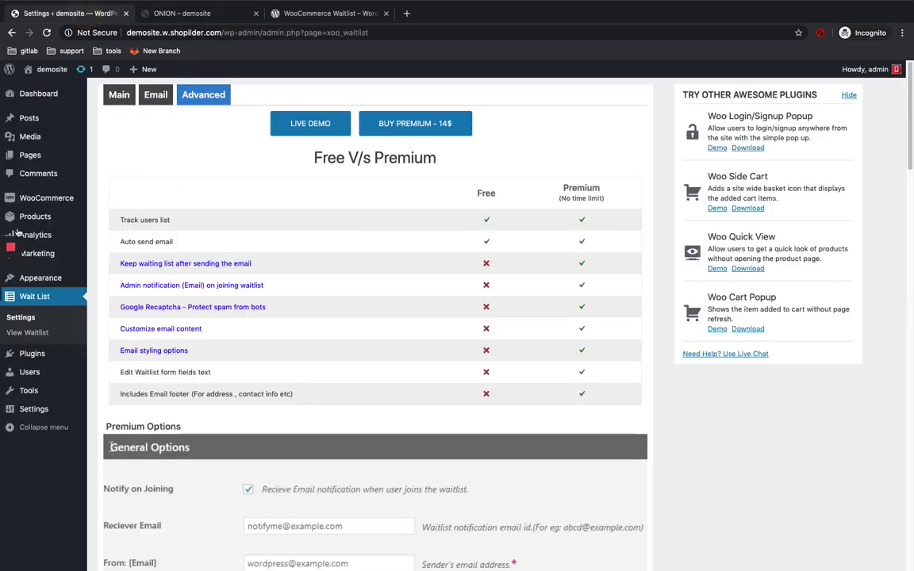